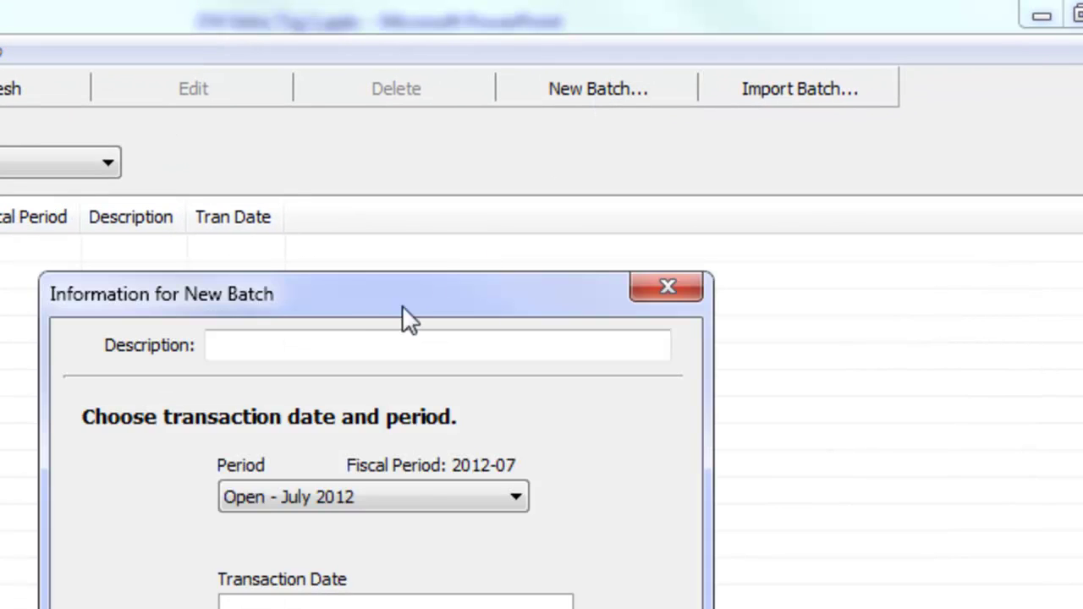
Describe the new batch as "Cash Batch" and accept July 31, 2012 in the open July 2012 period as its transaction date.
{"action": "left_click", "coordinate": [363, 348]}
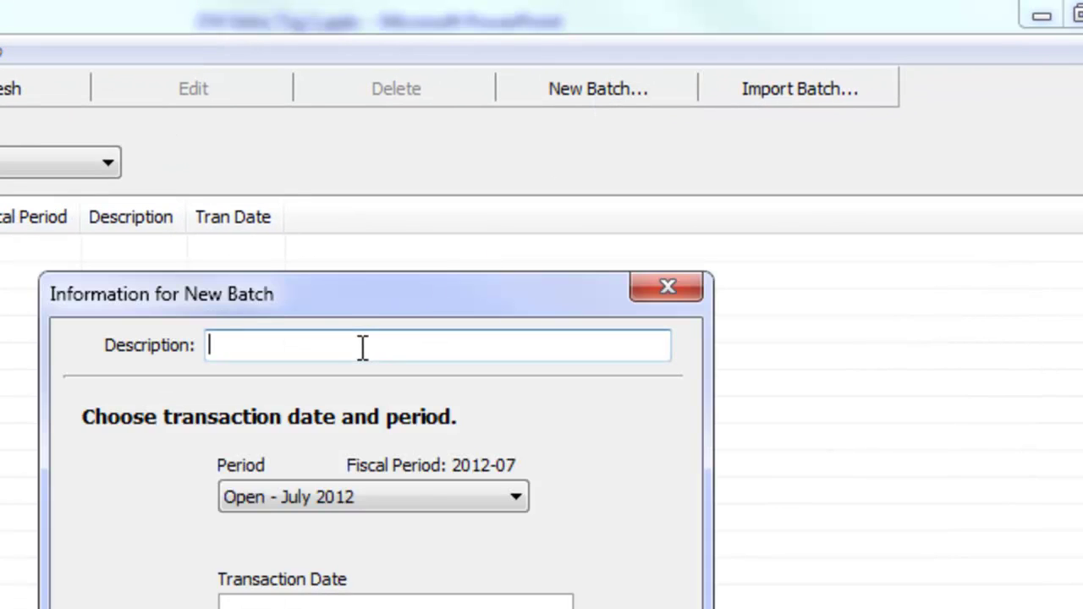
{"action": "type", "text": "Cash Batc"}
{"action": "type", "text": "h"}
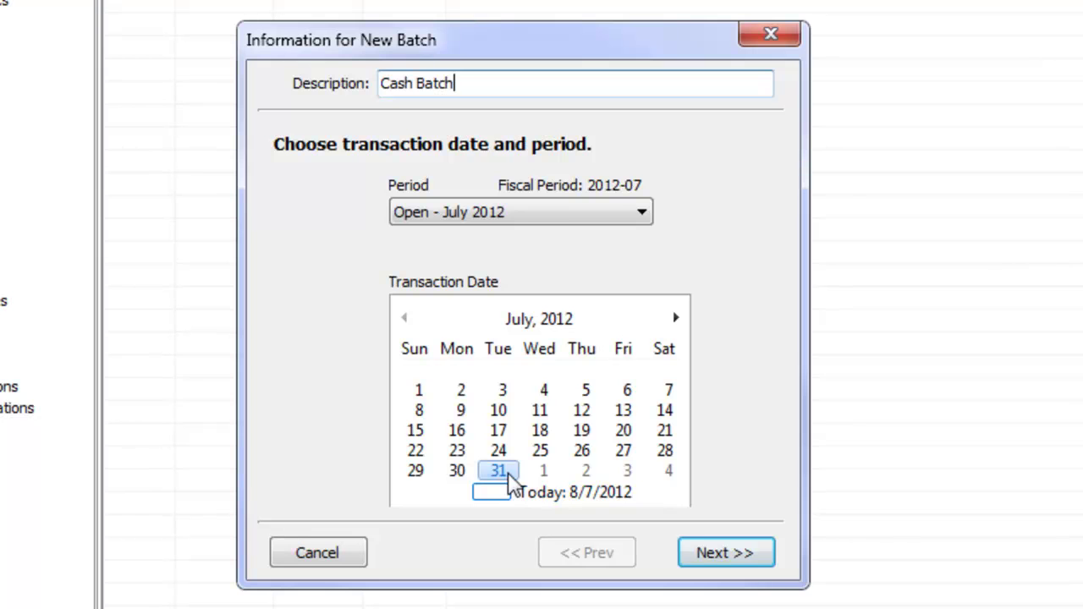
{"action": "left_click", "coordinate": [717, 555]}
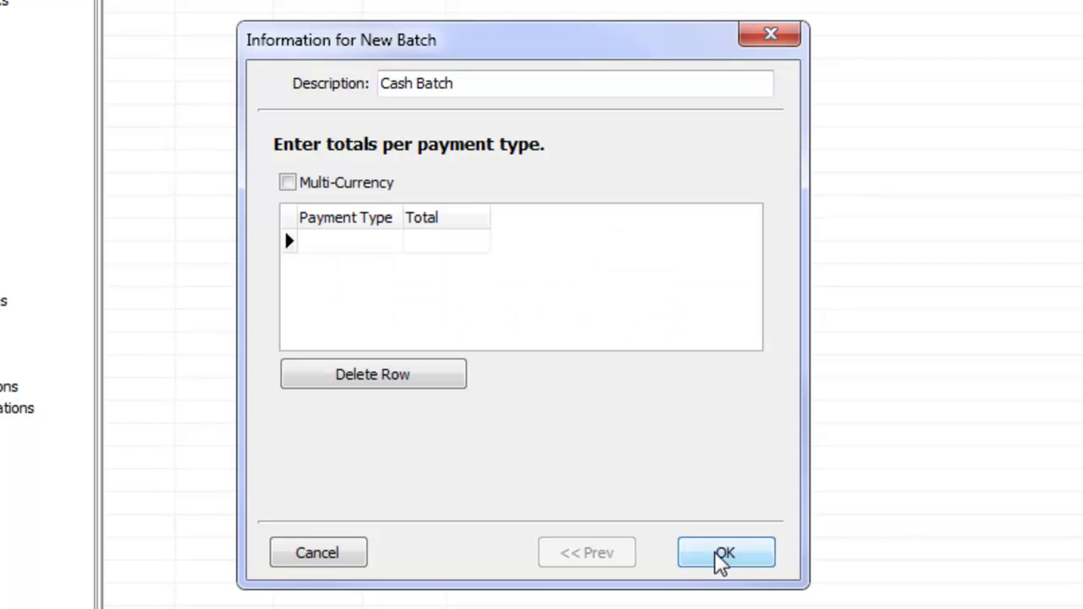
Enter a CASH payment type with a total of 557 and create the batch.
{"action": "left_click", "coordinate": [379, 240]}
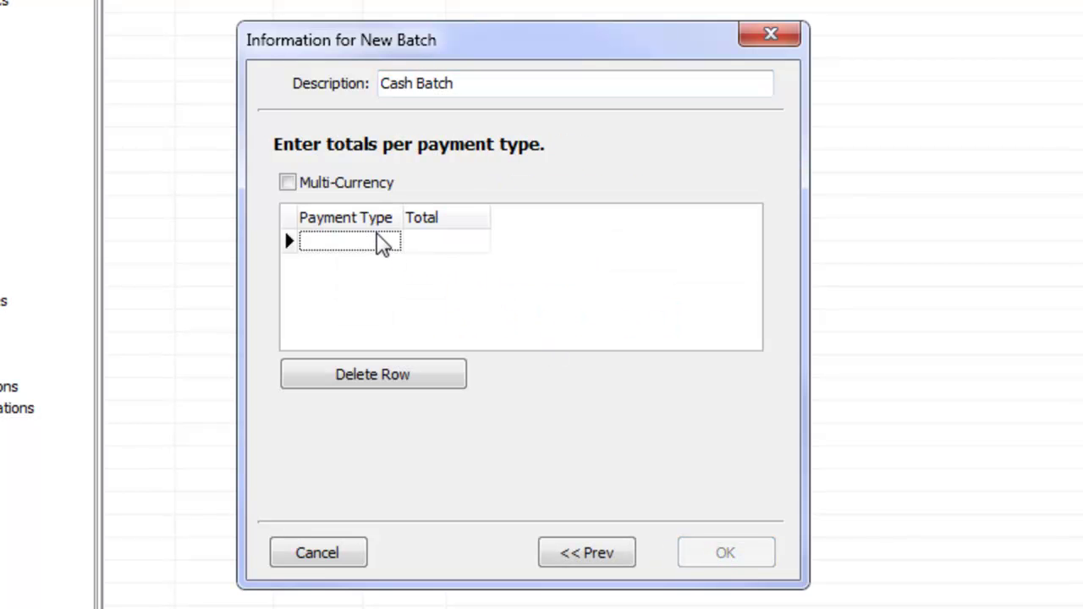
{"action": "type", "text": "cash"}
{"action": "key", "text": "Tab"}
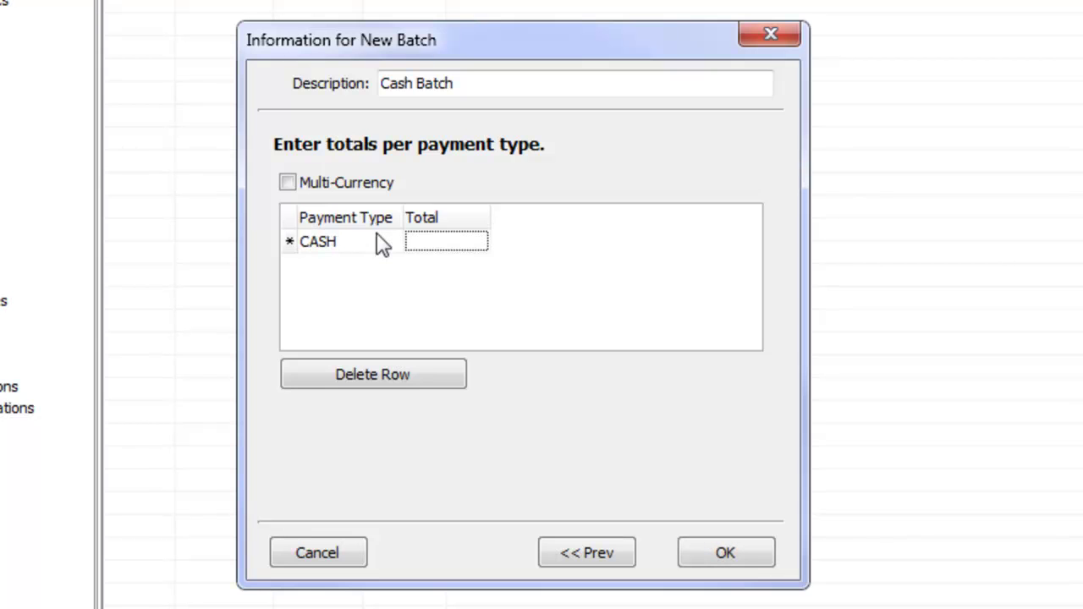
{"action": "type", "text": "557"}
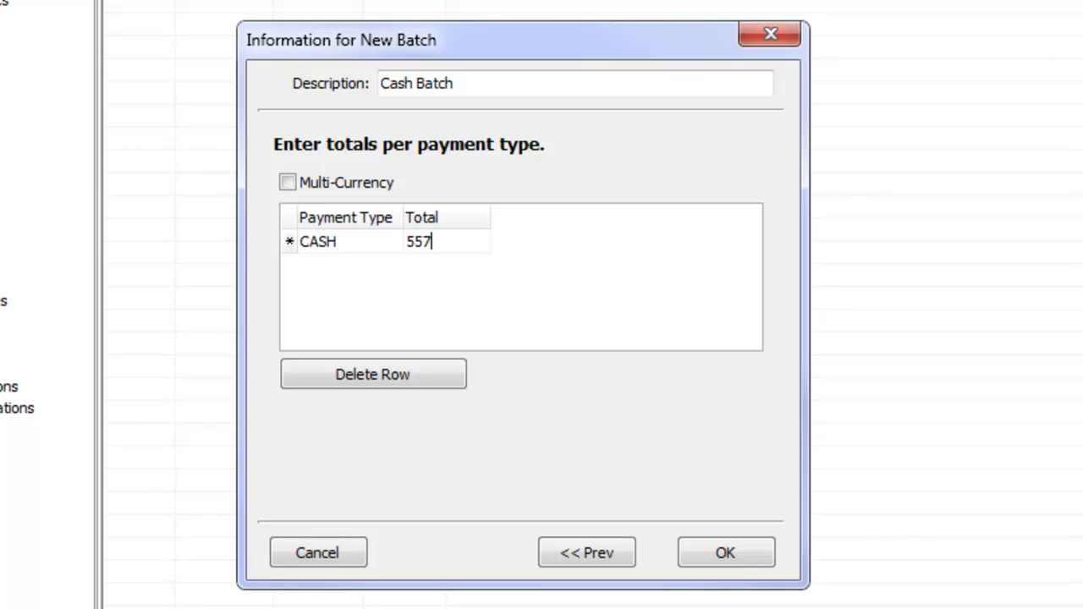
{"action": "left_click", "coordinate": [725, 561]}
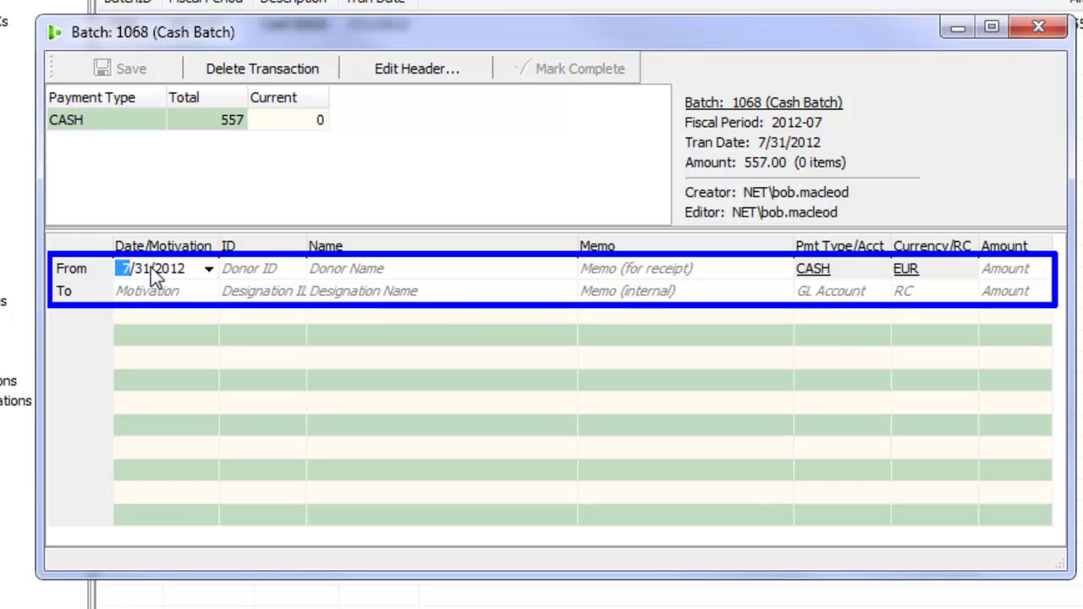
Search the contacts for "mou", pick the top-ranked Metropolis couple as donor of the first transaction, and enter an amount of 100.
{"action": "left_click", "coordinate": [335, 271]}
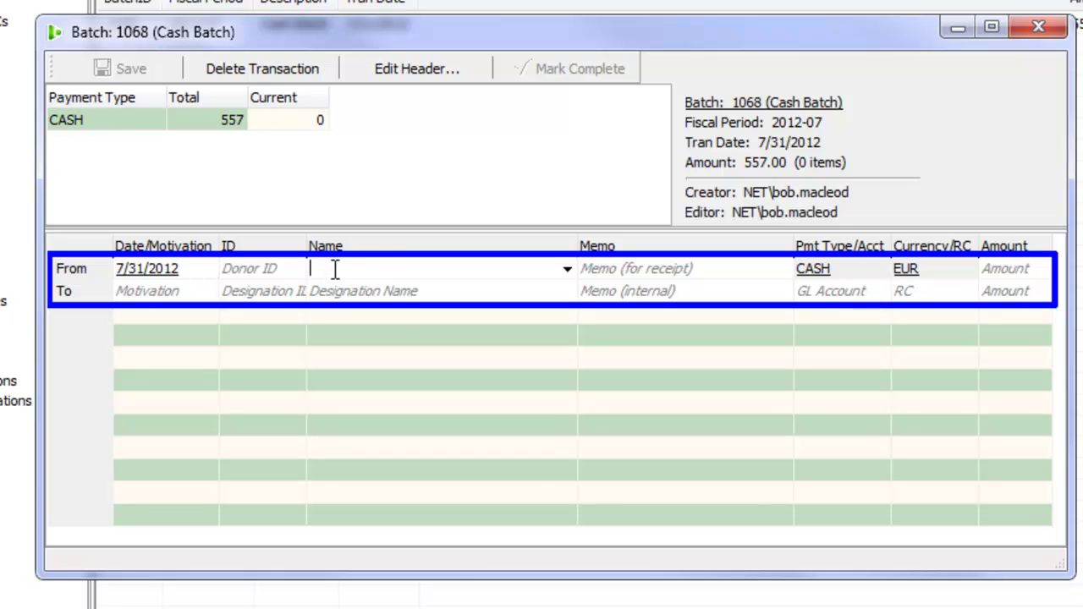
{"action": "type", "text": "mou"}
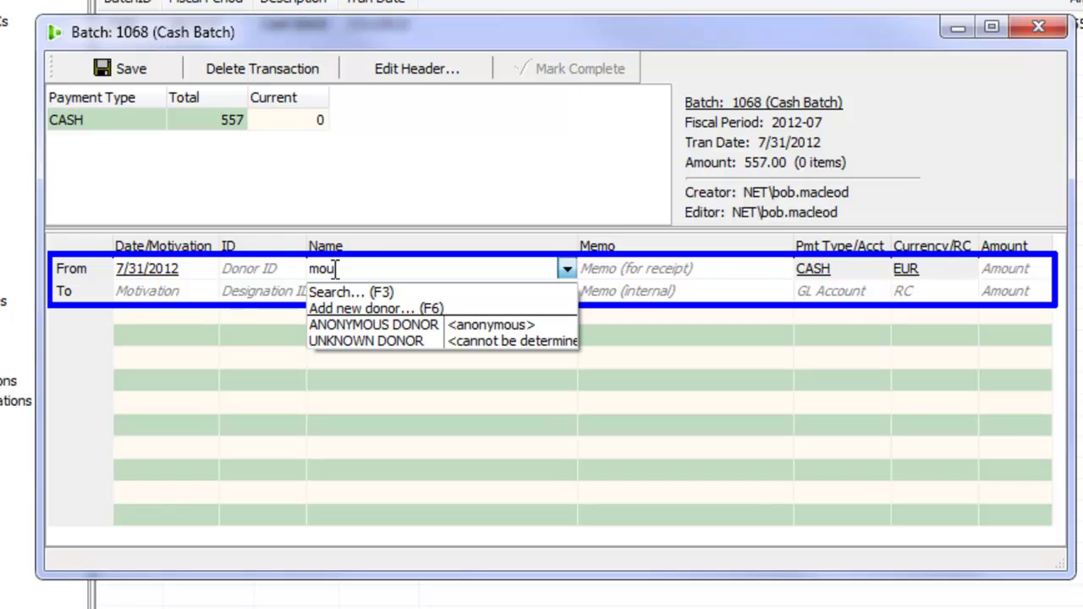
{"action": "left_click", "coordinate": [421, 296]}
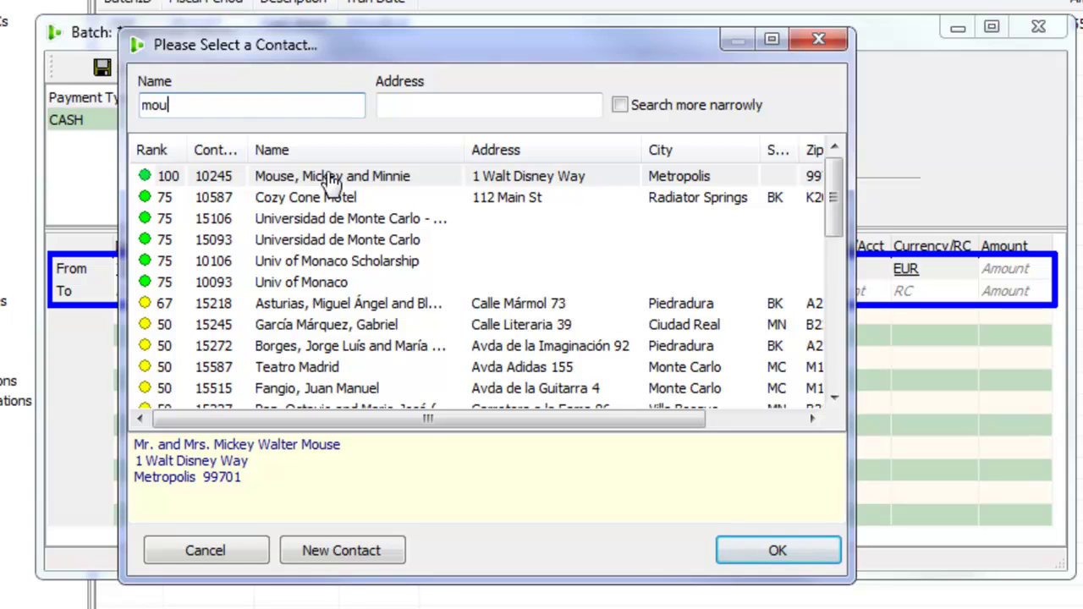
{"action": "double_click", "coordinate": [330, 178]}
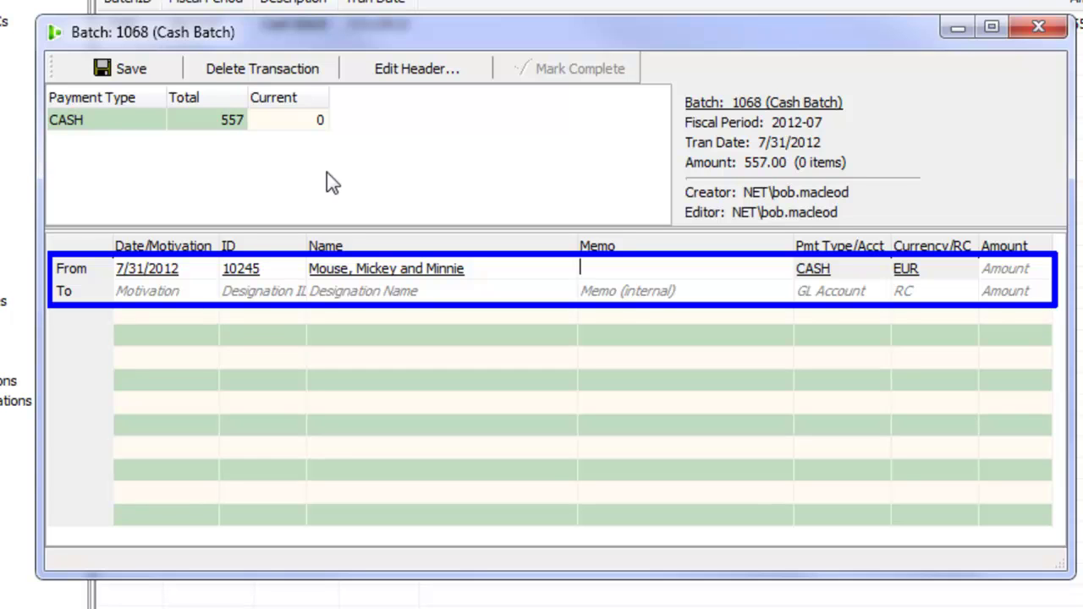
{"action": "key", "text": "Tab"}
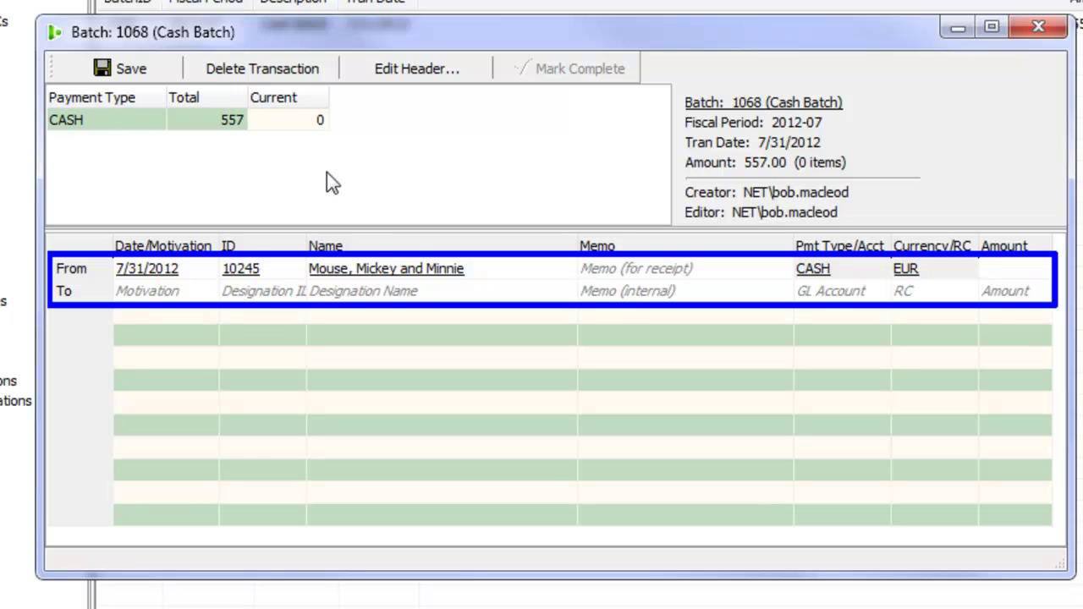
{"action": "type", "text": "100"}
{"action": "key", "text": "Tab"}
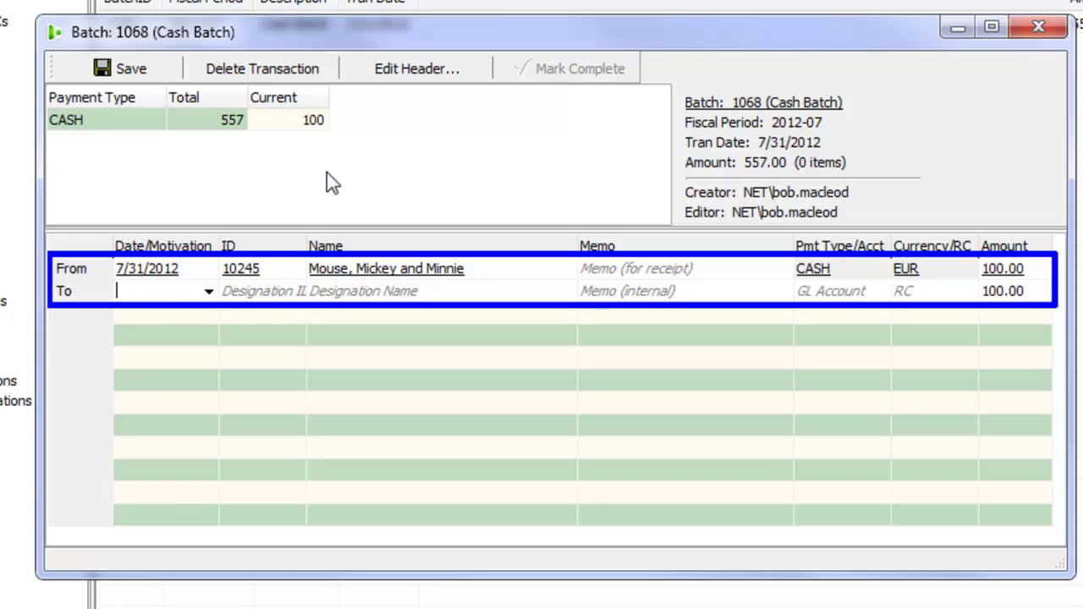
Designate the 100 gift to the first individual among the suggested designations and record the transaction.
{"action": "key", "text": "Tab"}
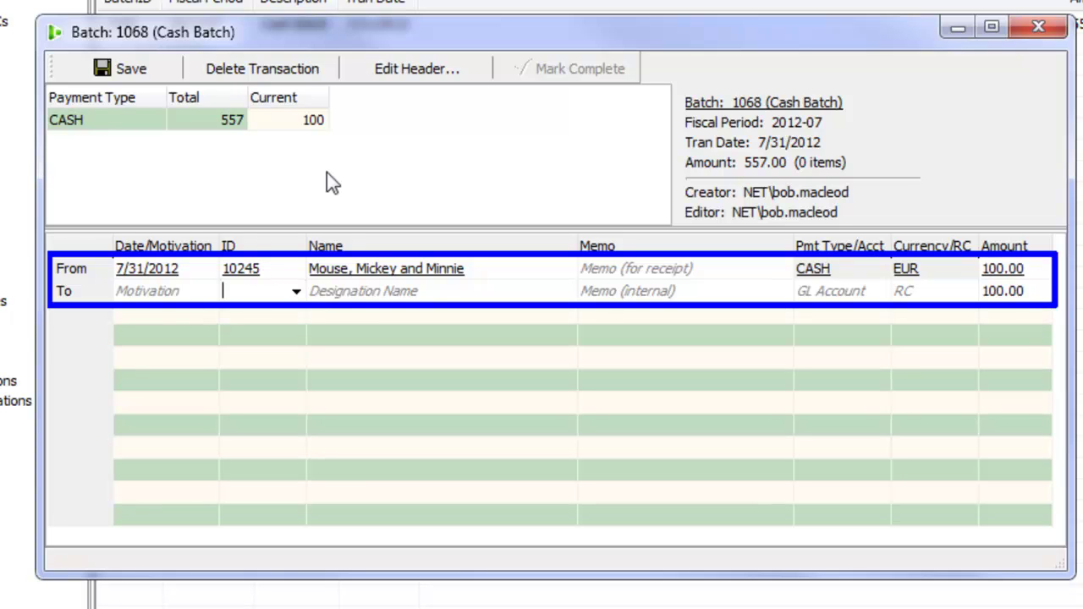
{"action": "key", "text": "Tab"}
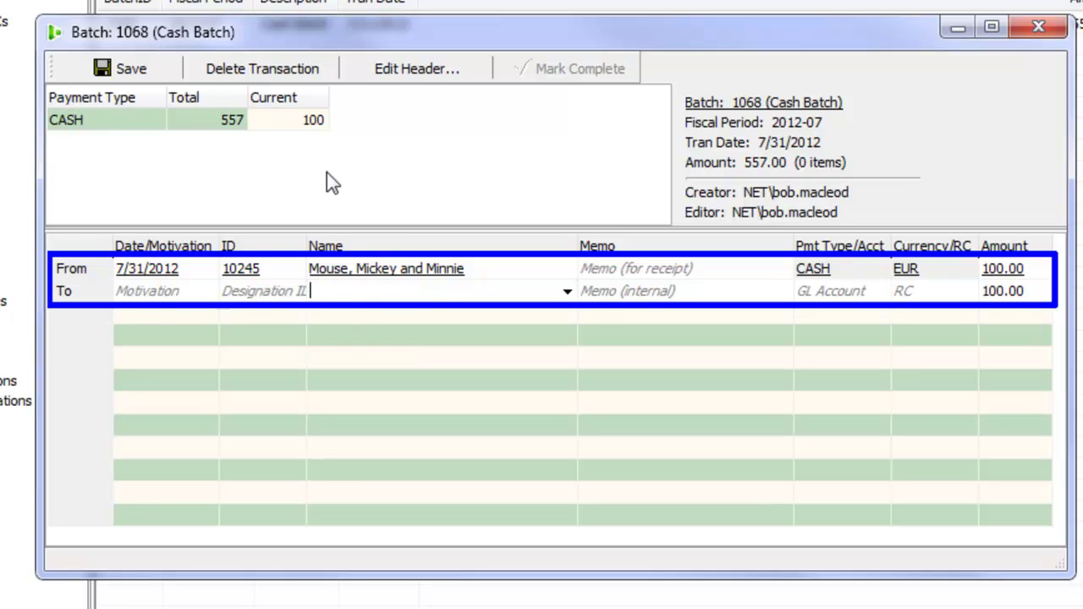
{"action": "left_click", "coordinate": [569, 291]}
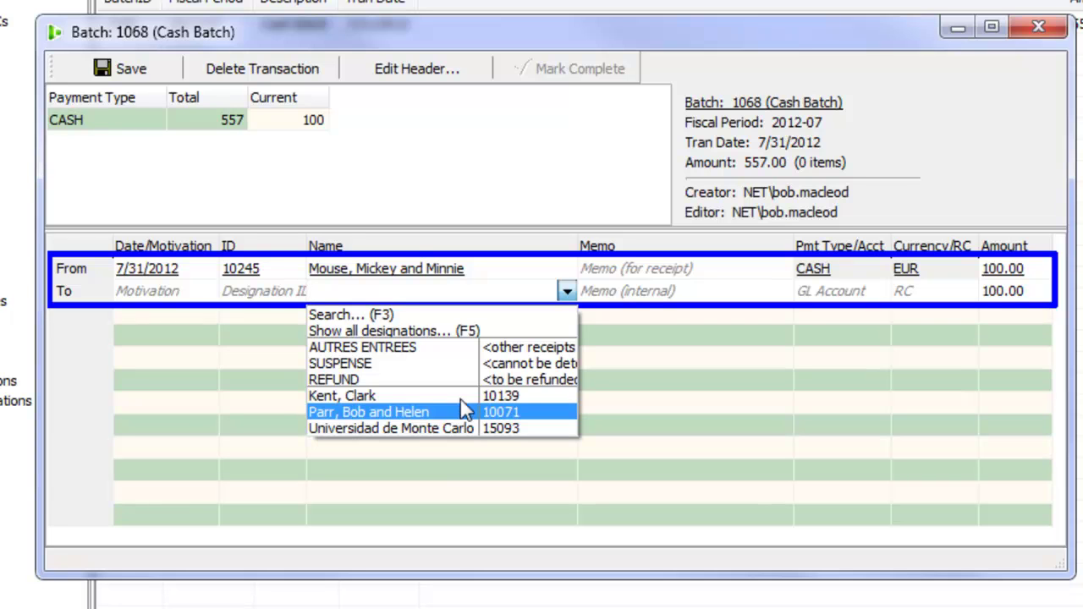
{"action": "left_click", "coordinate": [461, 397]}
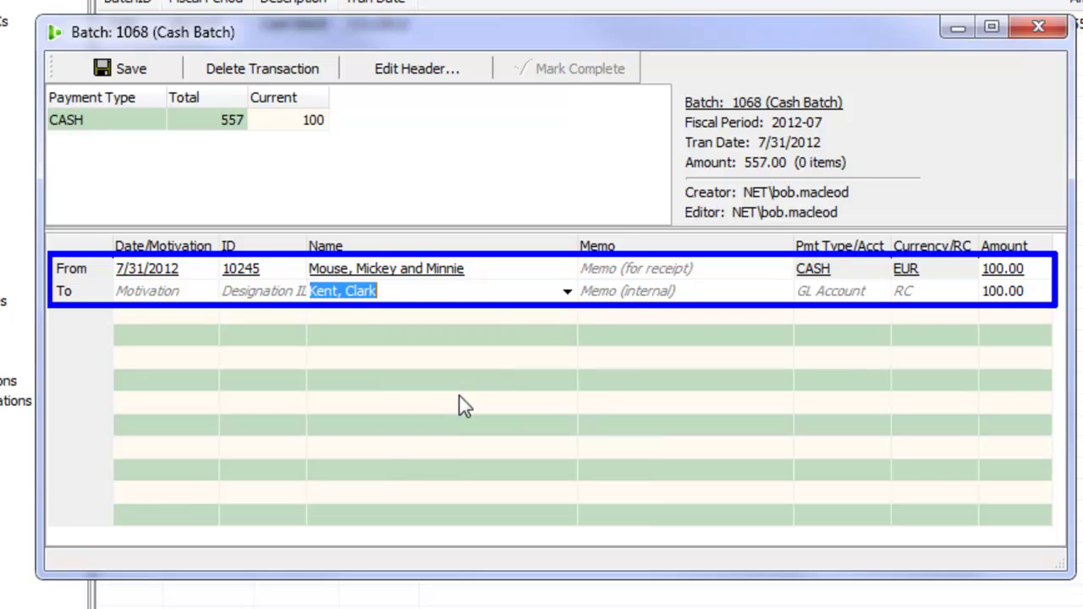
{"action": "key", "text": "Tab"}
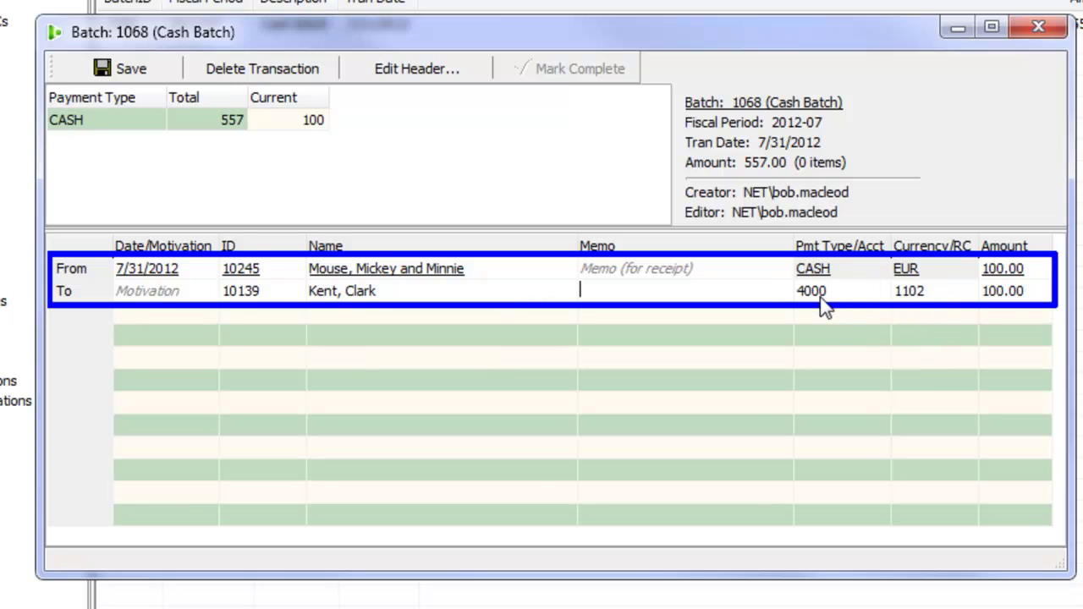
{"action": "key", "text": "Return"}
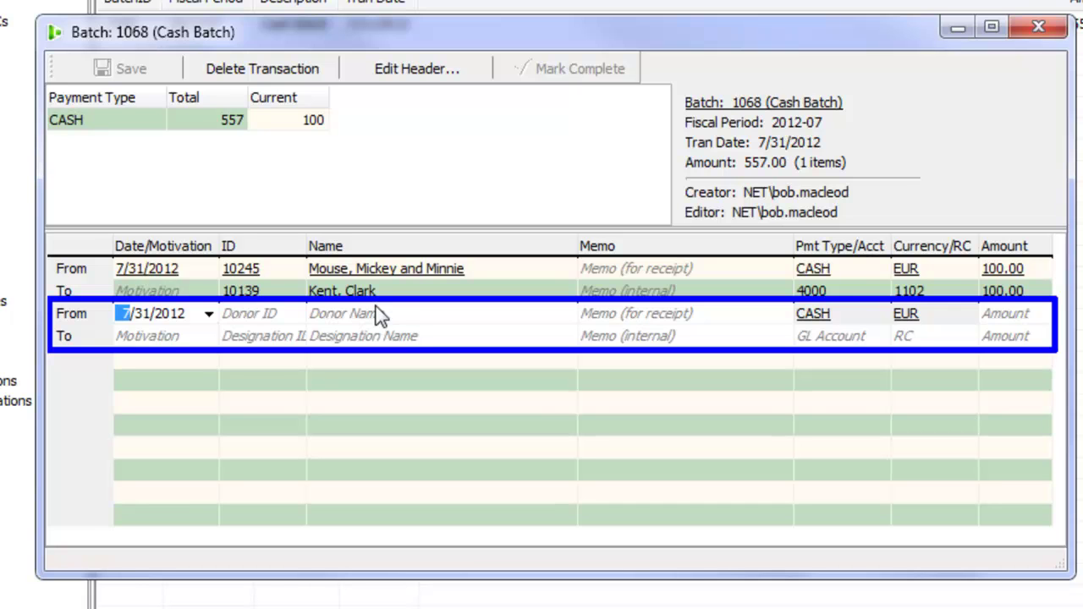
Search the contacts for "duck", pick the Monte Carlo couple as donor of the second transaction, and enter an amount of 200.
{"action": "key", "text": "Tab"}
{"action": "key", "text": "Tab"}
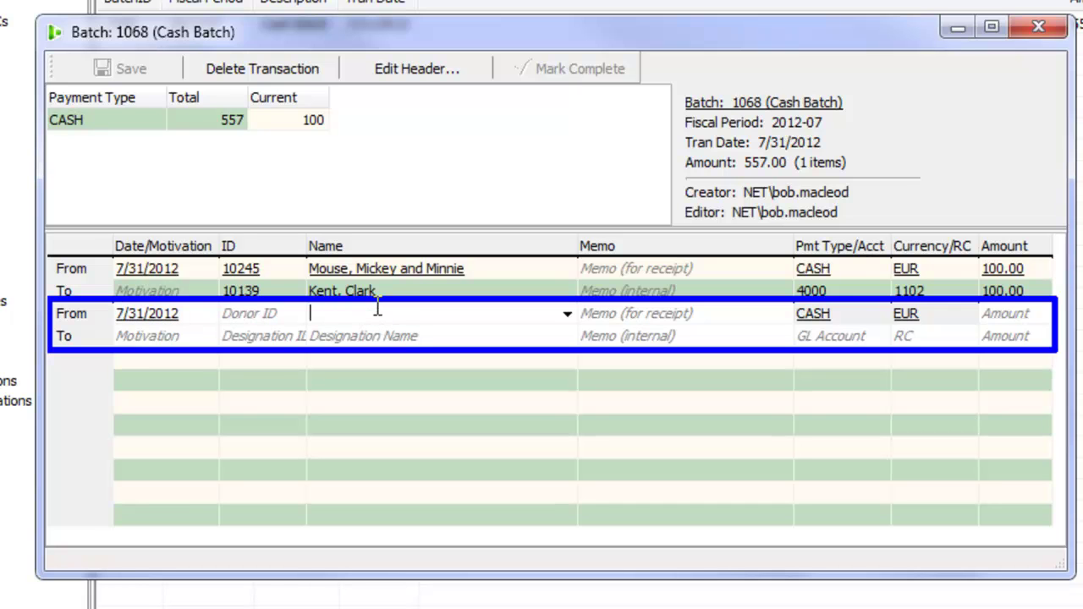
{"action": "type", "text": "duck"}
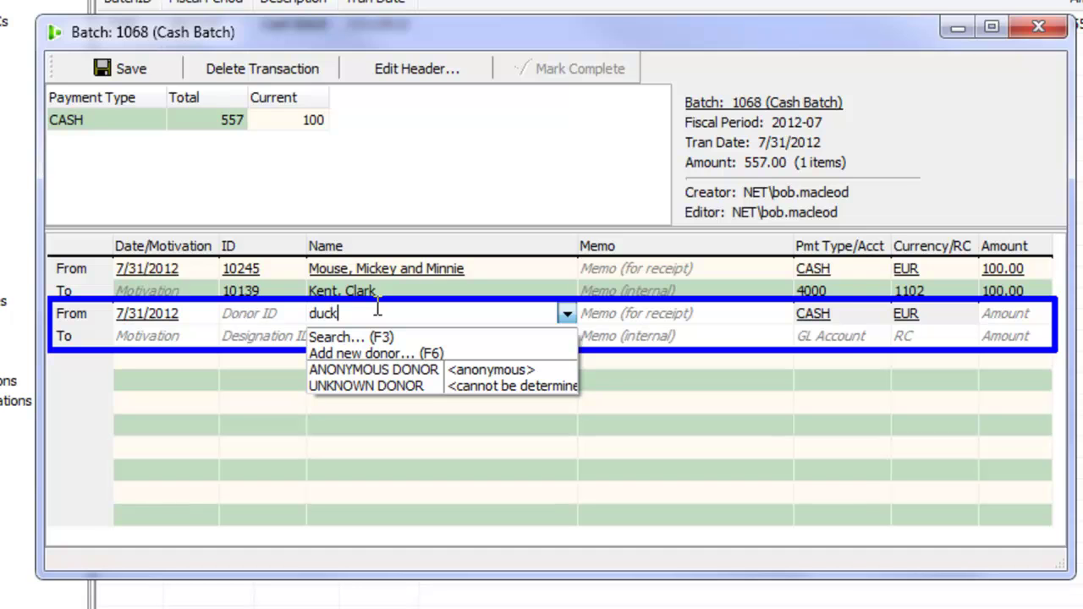
{"action": "key", "text": "F3"}
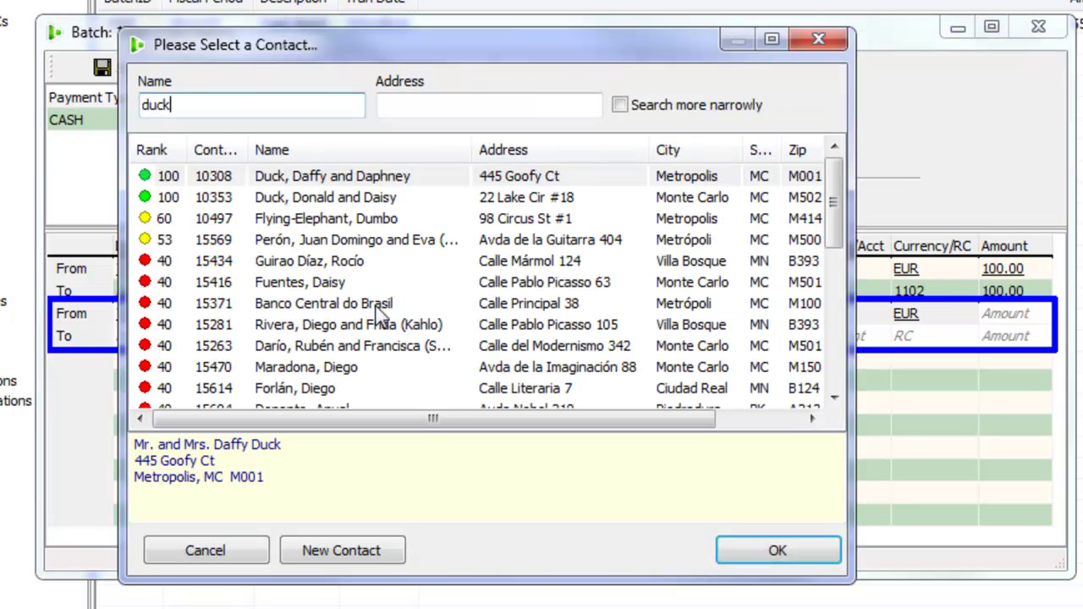
{"action": "left_click", "coordinate": [308, 202]}
{"action": "left_click", "coordinate": [764, 554]}
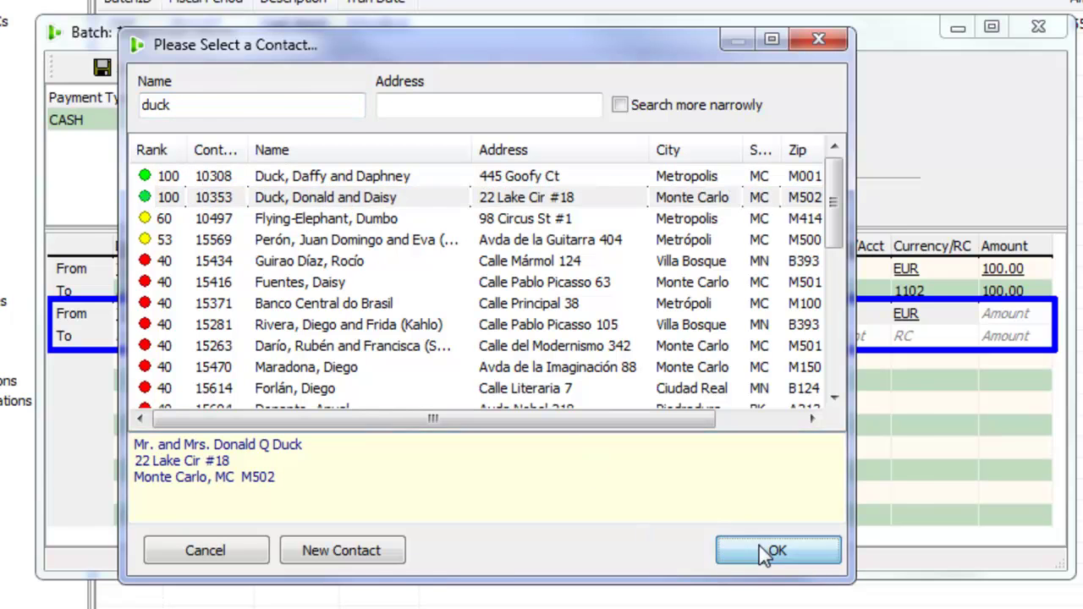
{"action": "key", "text": "Tab"}
{"action": "key", "text": "Tab"}
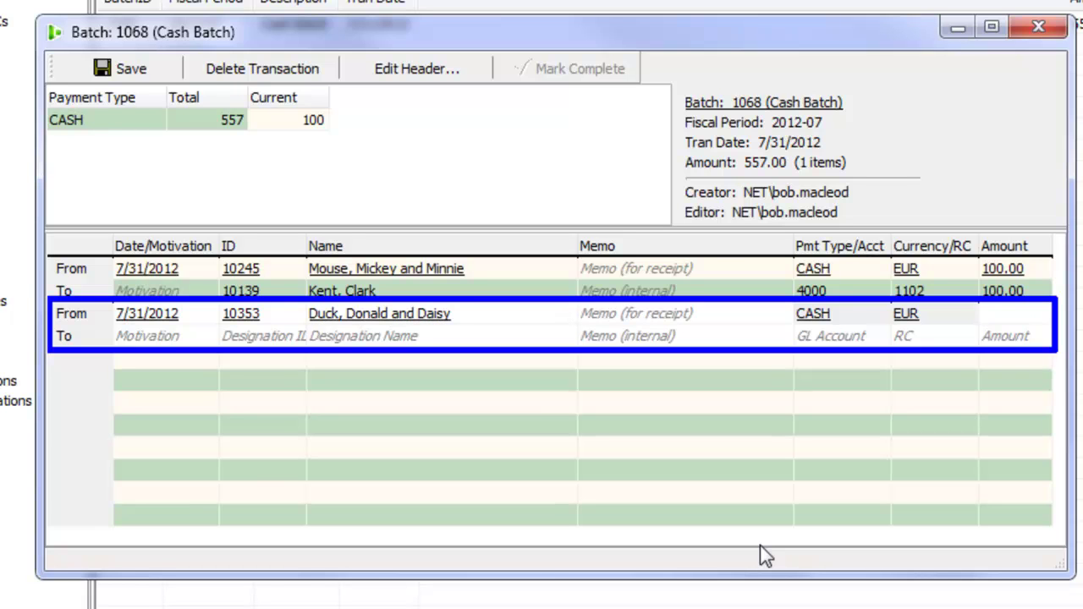
{"action": "type", "text": "200"}
{"action": "key", "text": "Tab"}
Designate the 200 gift to the couple among the suggested designations and record the transaction.
{"action": "key", "text": "Tab"}
{"action": "key", "text": "Tab"}
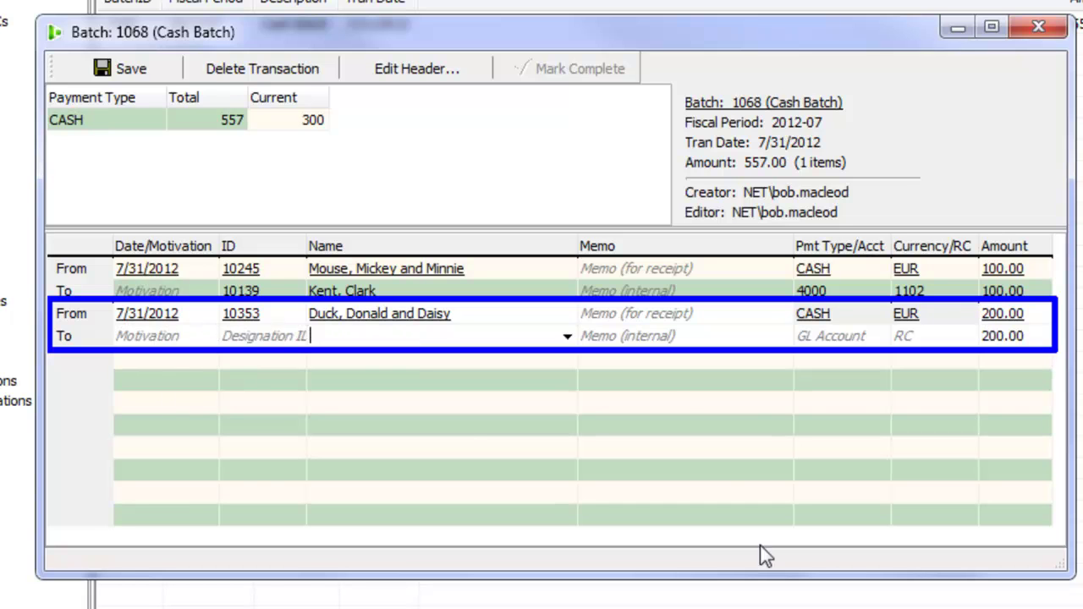
{"action": "left_click", "coordinate": [567, 338]}
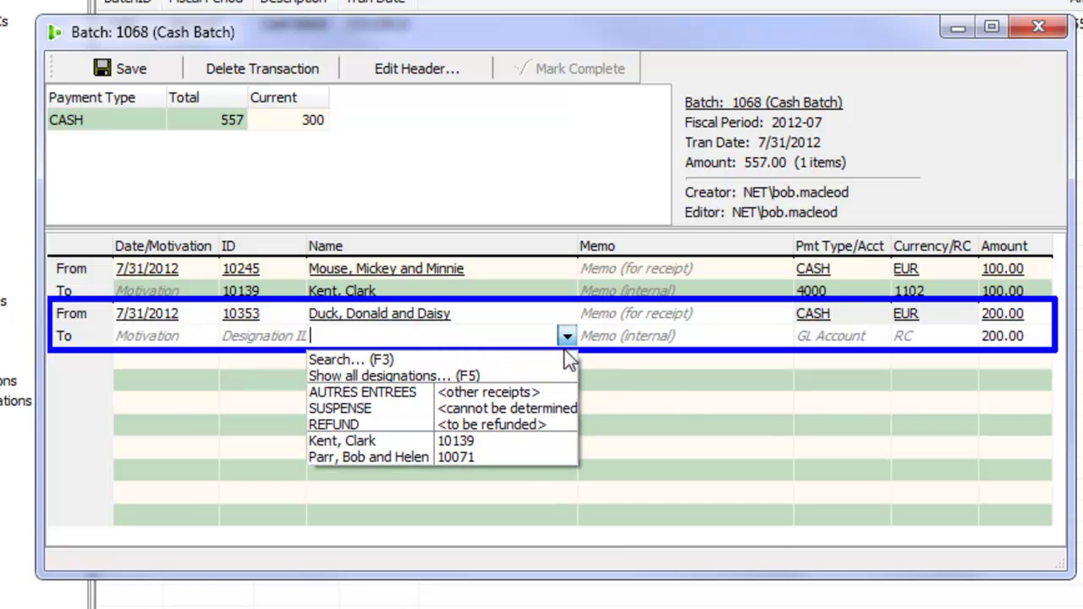
{"action": "left_click", "coordinate": [524, 457]}
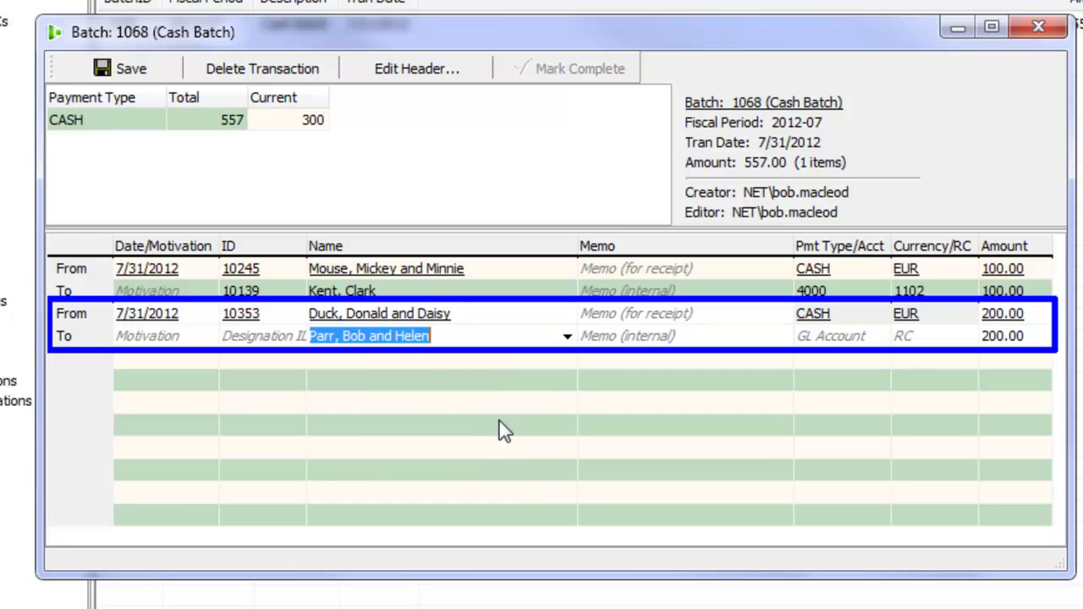
{"action": "key", "text": "Tab"}
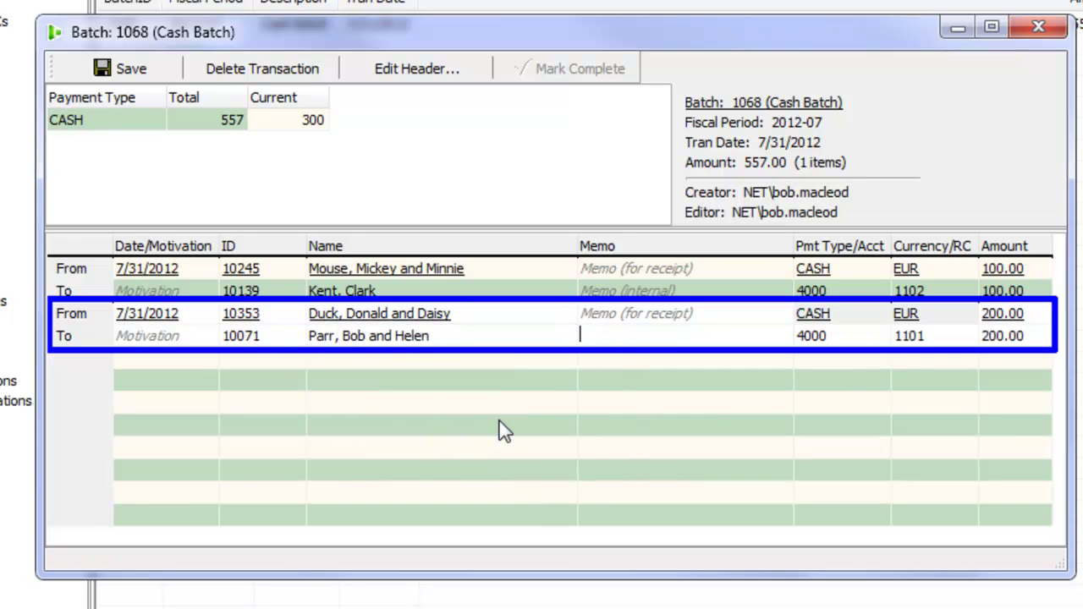
{"action": "key", "text": "Tab"}
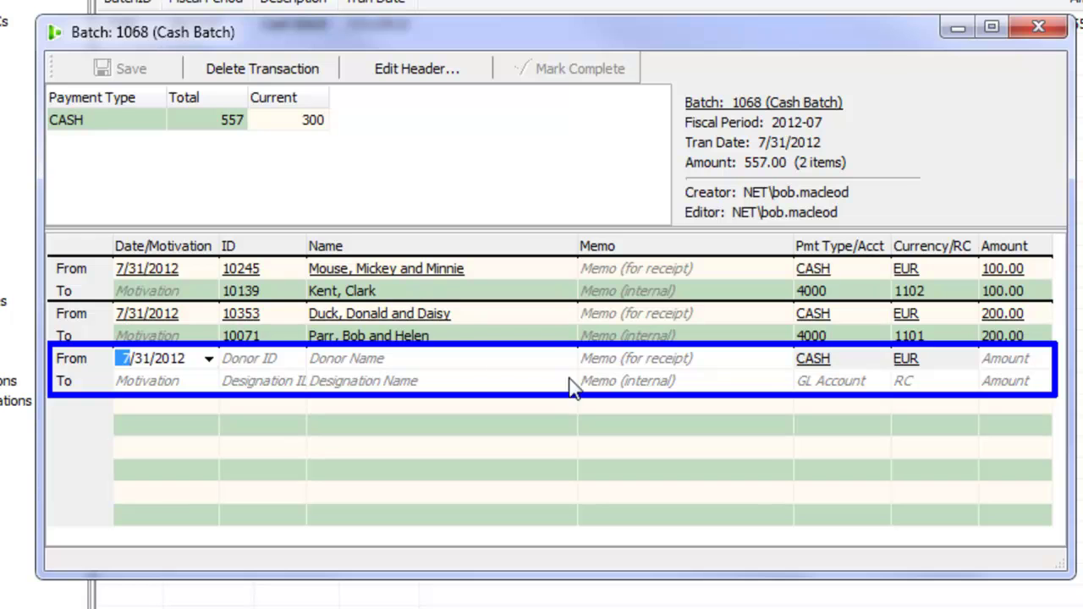
Search the contacts for "first", pick First Pedestrian Church as donor of the third transaction, and enter an amount of 257.
{"action": "left_click", "coordinate": [437, 356]}
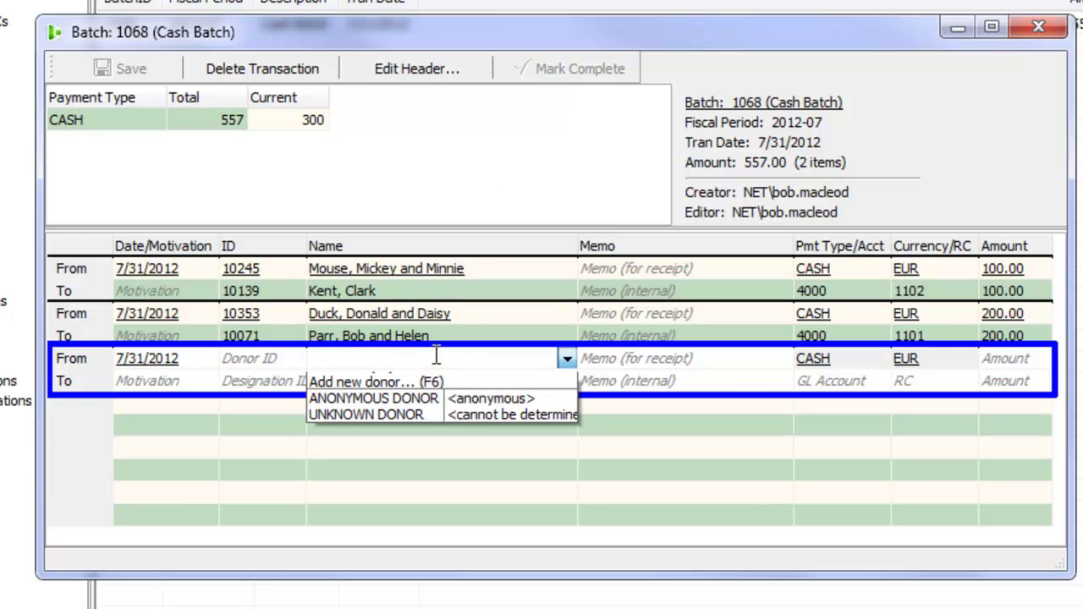
{"action": "type", "text": "first"}
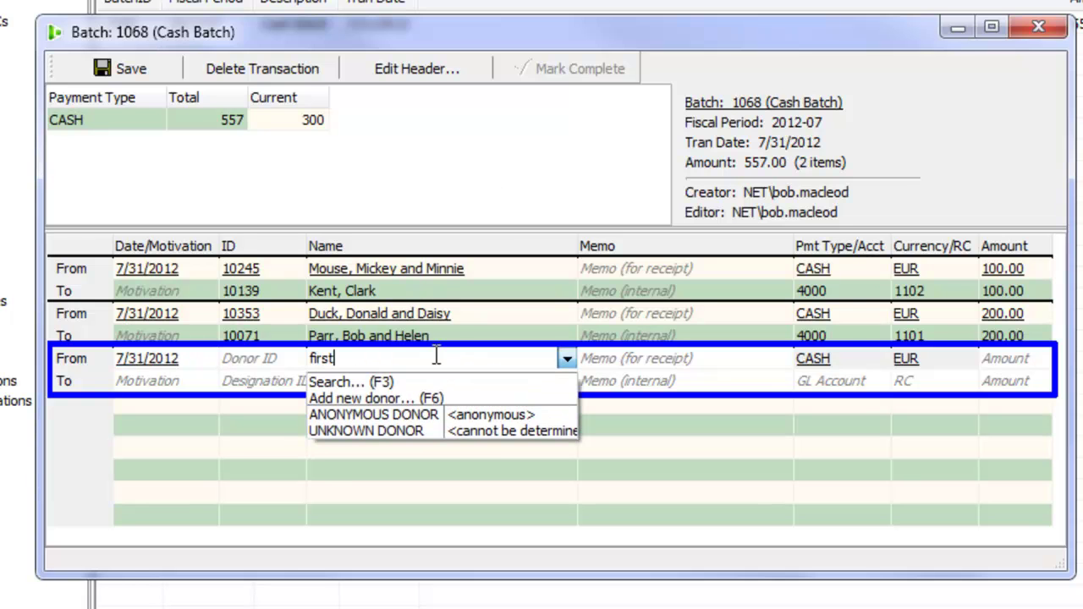
{"action": "key", "text": "Return"}
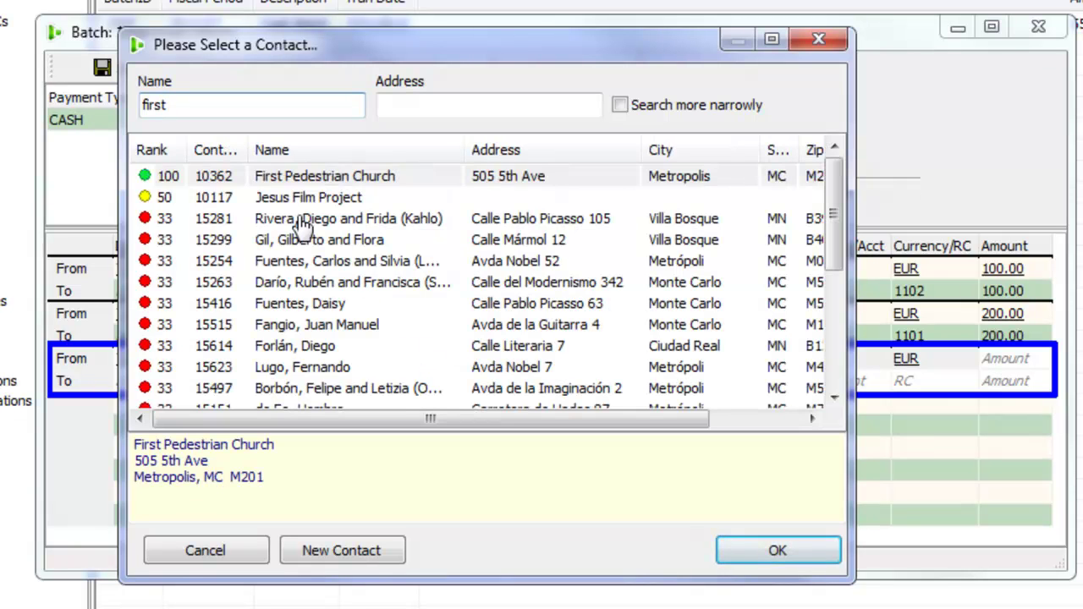
{"action": "left_click", "coordinate": [257, 175]}
{"action": "left_click", "coordinate": [773, 550]}
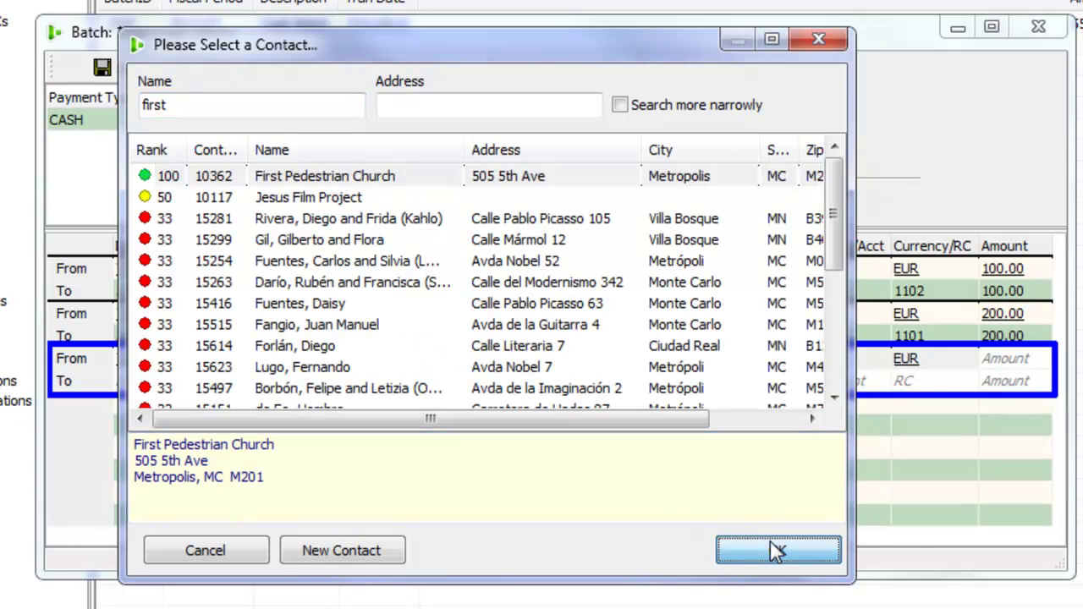
{"action": "key", "text": "Tab"}
{"action": "key", "text": "Tab"}
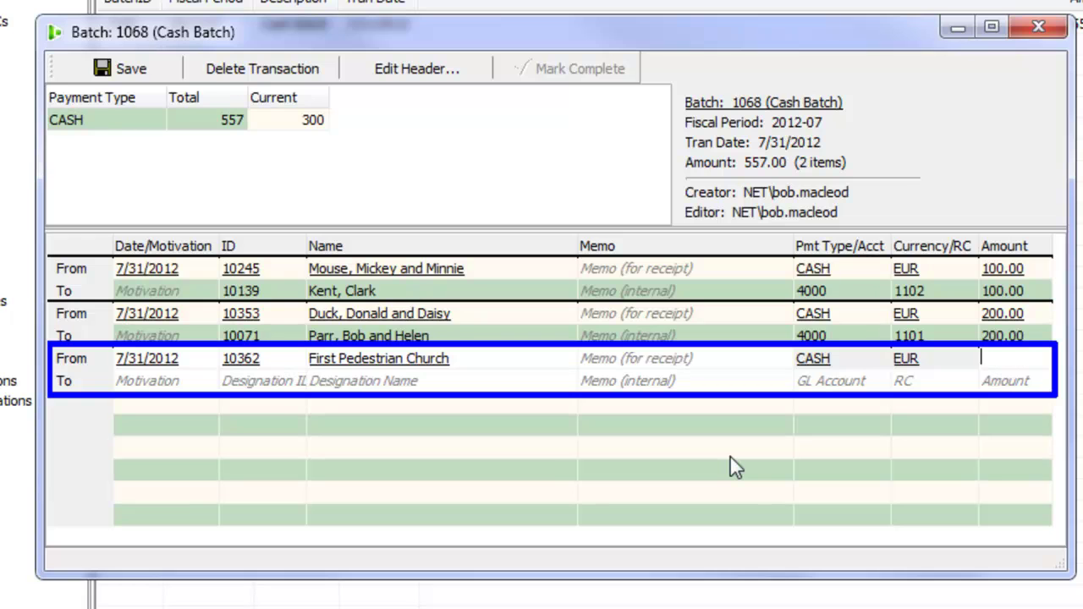
{"action": "type", "text": "257"}
{"action": "key", "text": "Tab"}
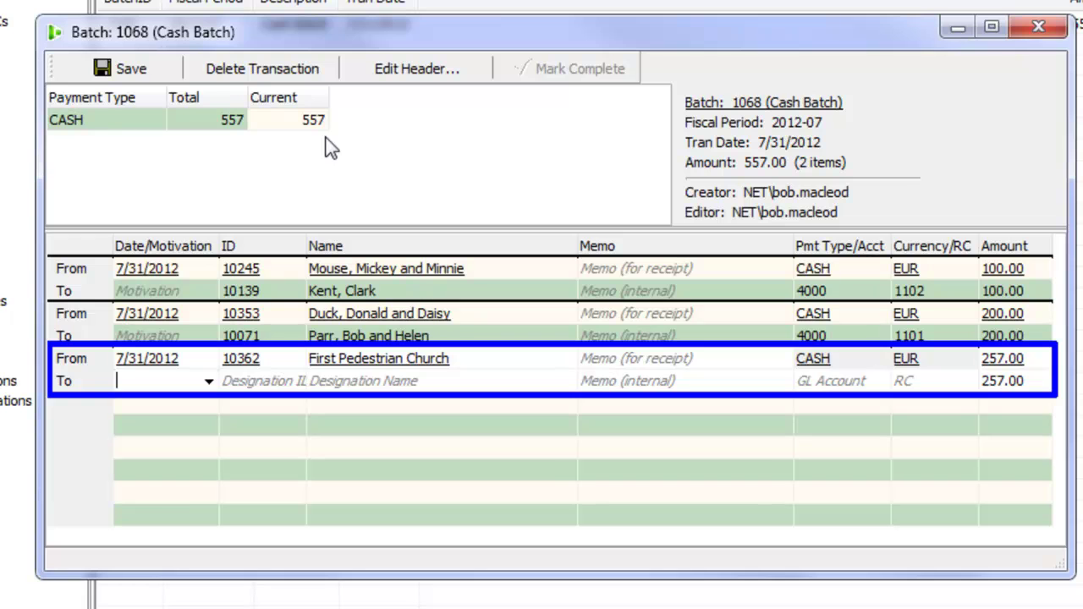
Designate 150 of the First Pedestrian Church gift to the individual listed last among the suggested designations.
{"action": "key", "text": "Tab"}
{"action": "key", "text": "Tab"}
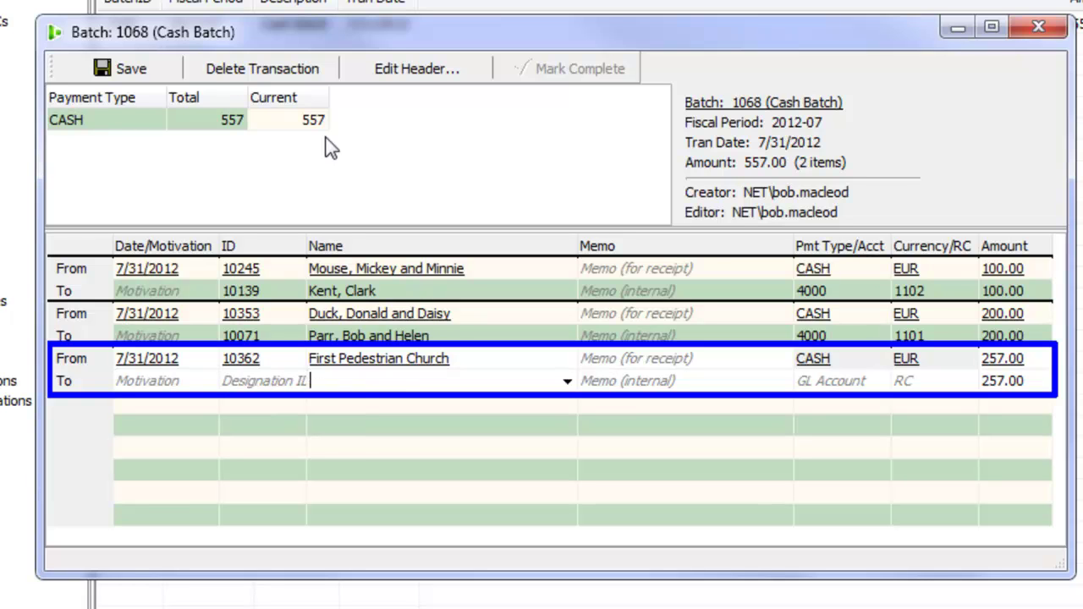
{"action": "left_click", "coordinate": [567, 382]}
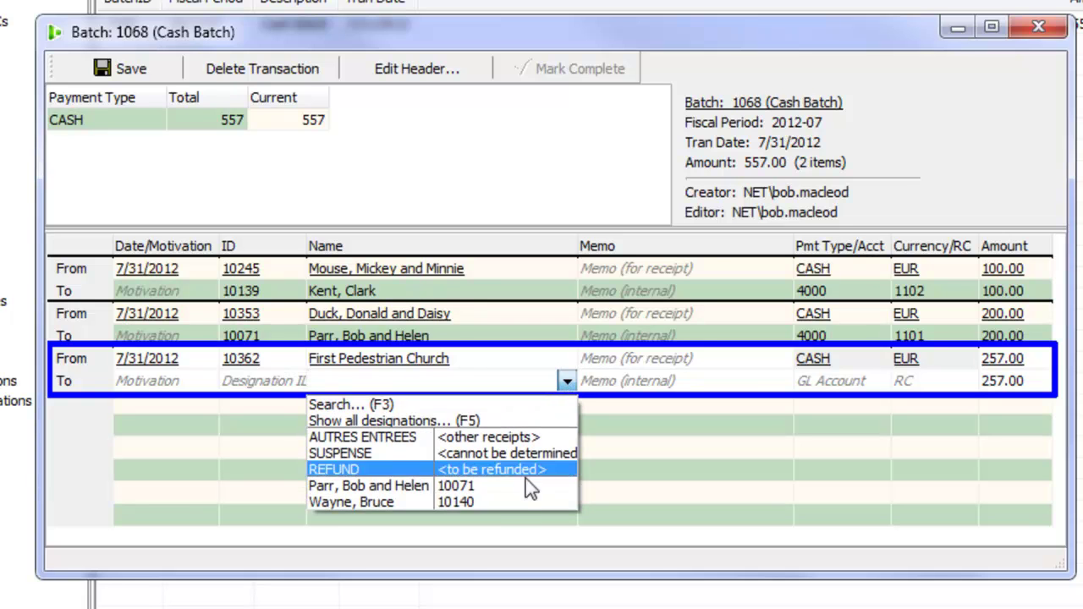
{"action": "left_click", "coordinate": [519, 500]}
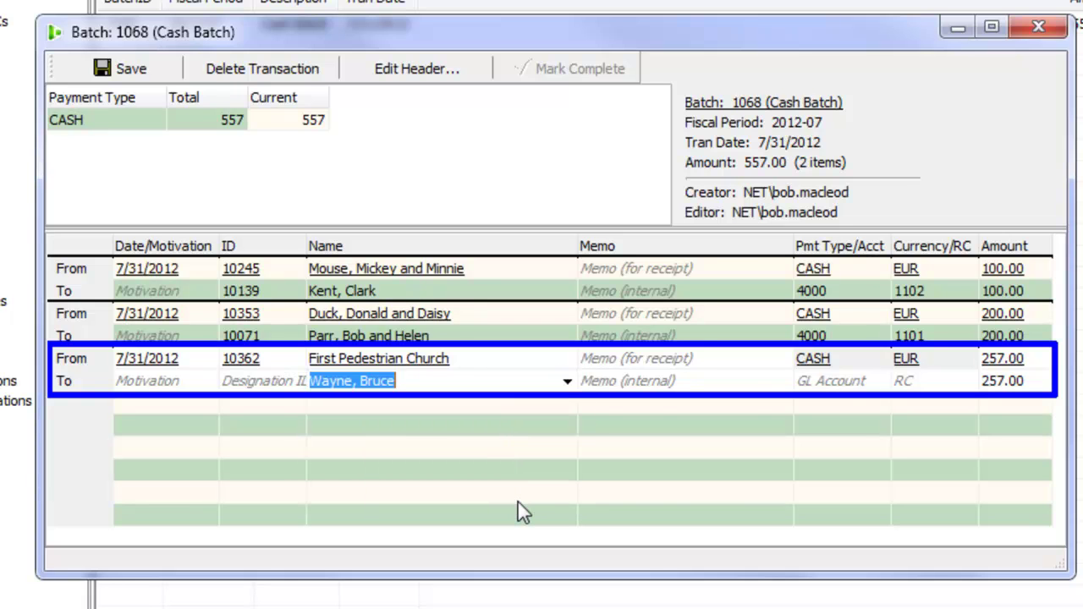
{"action": "key", "text": "Tab"}
{"action": "key", "text": "Tab"}
{"action": "key", "text": "Tab"}
{"action": "key", "text": "Tab"}
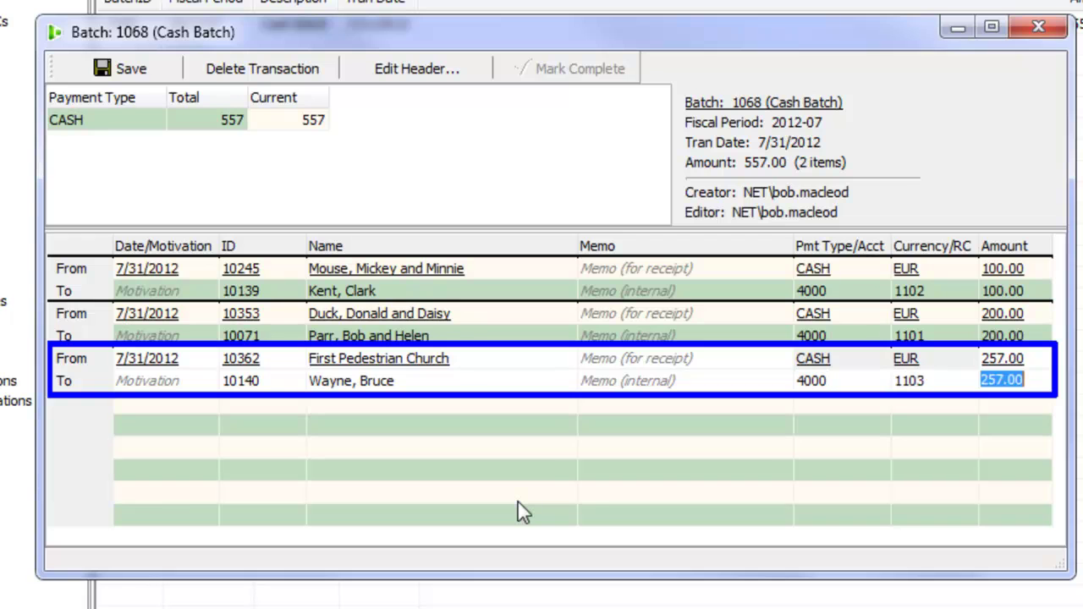
{"action": "type", "text": "150"}
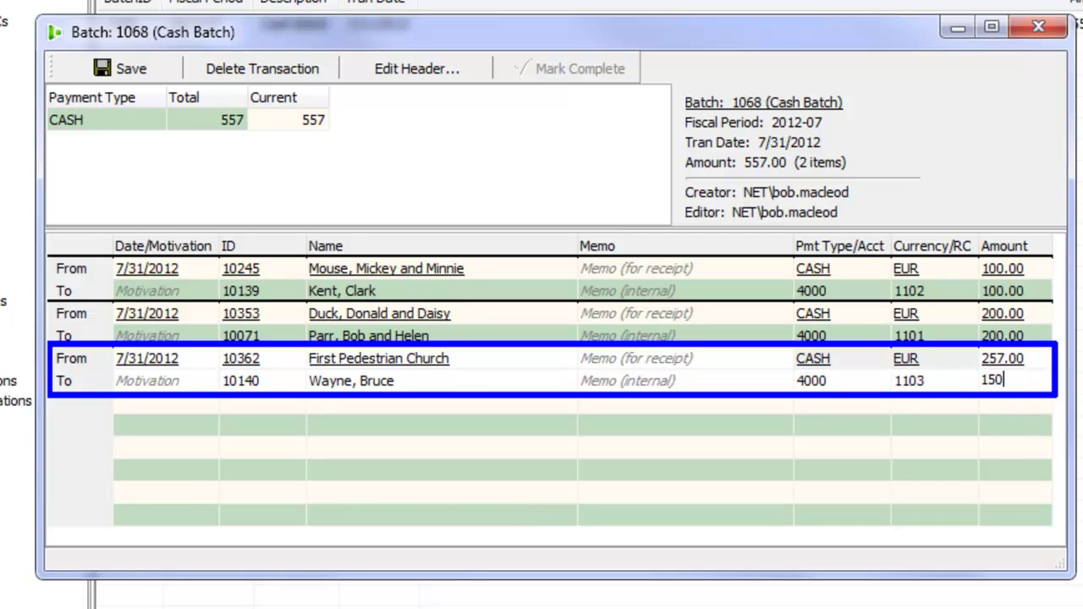
Add a second designation line giving the church gift's remainder to the couple among the suggested designations, and record the transaction.
{"action": "key", "text": "Tab"}
{"action": "key", "text": "Tab"}
{"action": "key", "text": "Tab"}
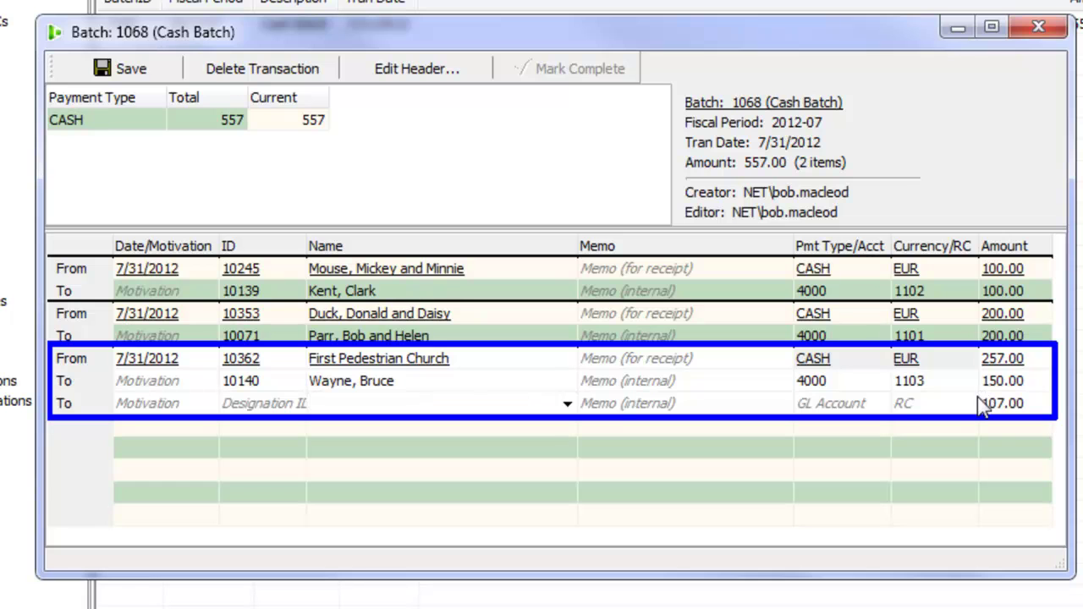
{"action": "left_click", "coordinate": [567, 407]}
{"action": "left_click", "coordinate": [512, 510]}
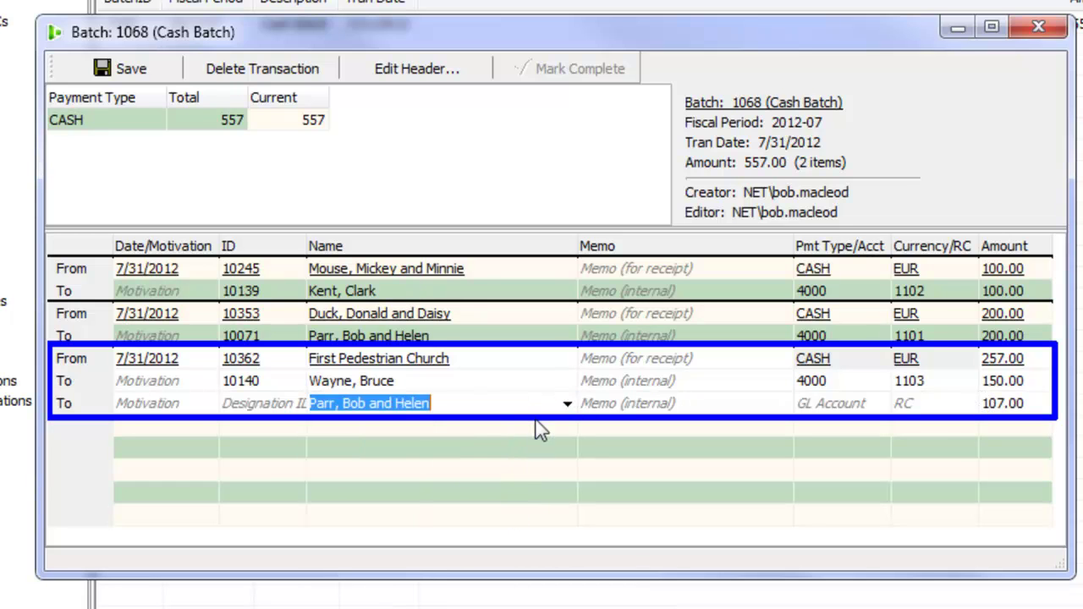
{"action": "key", "text": "Tab"}
{"action": "key", "text": "Return"}
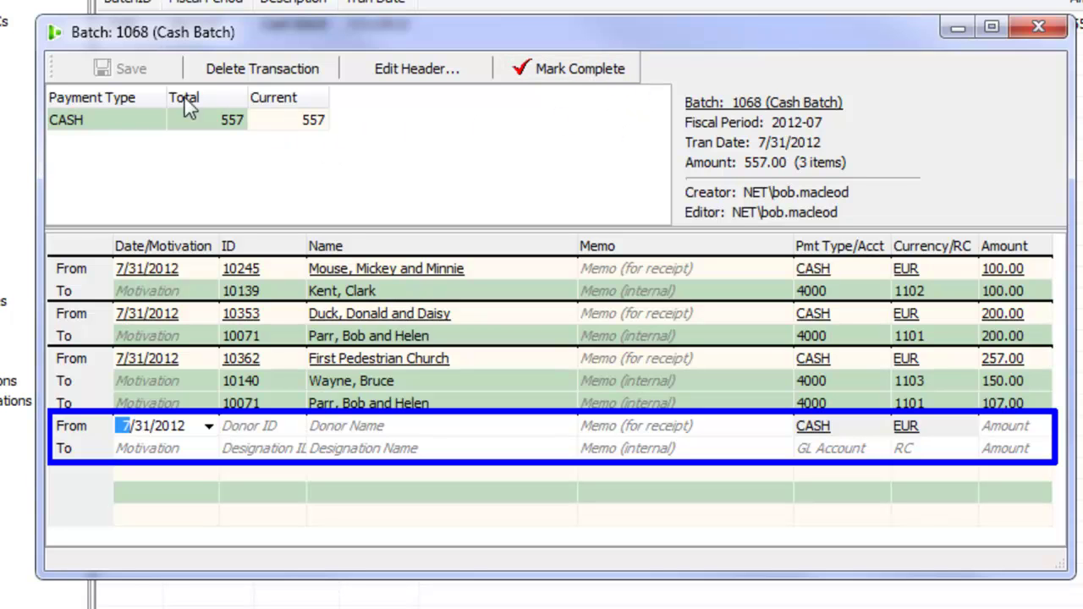
Mark the cash batch complete without viewing the Batch Transactions Edit Report, and open the list of batches awaiting approval.
{"action": "left_click", "coordinate": [588, 77]}
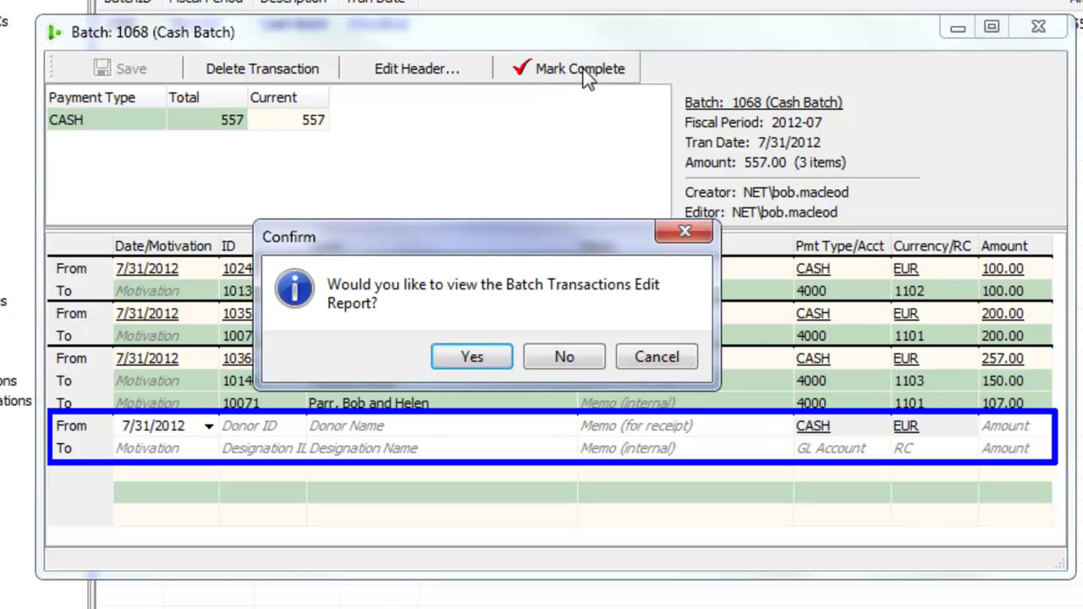
{"action": "left_click", "coordinate": [571, 360]}
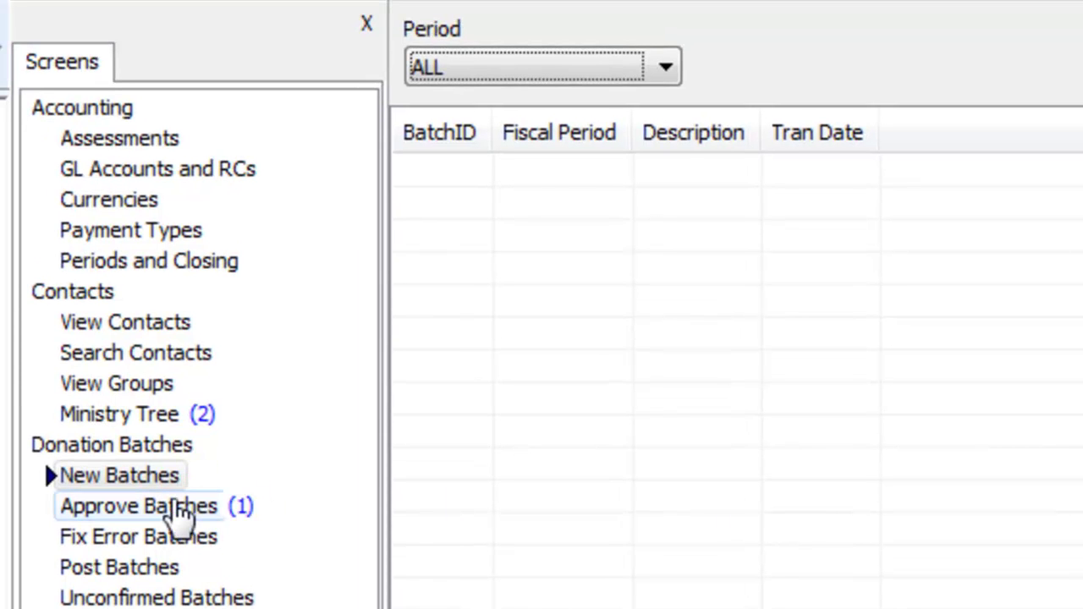
{"action": "left_click", "coordinate": [177, 506]}
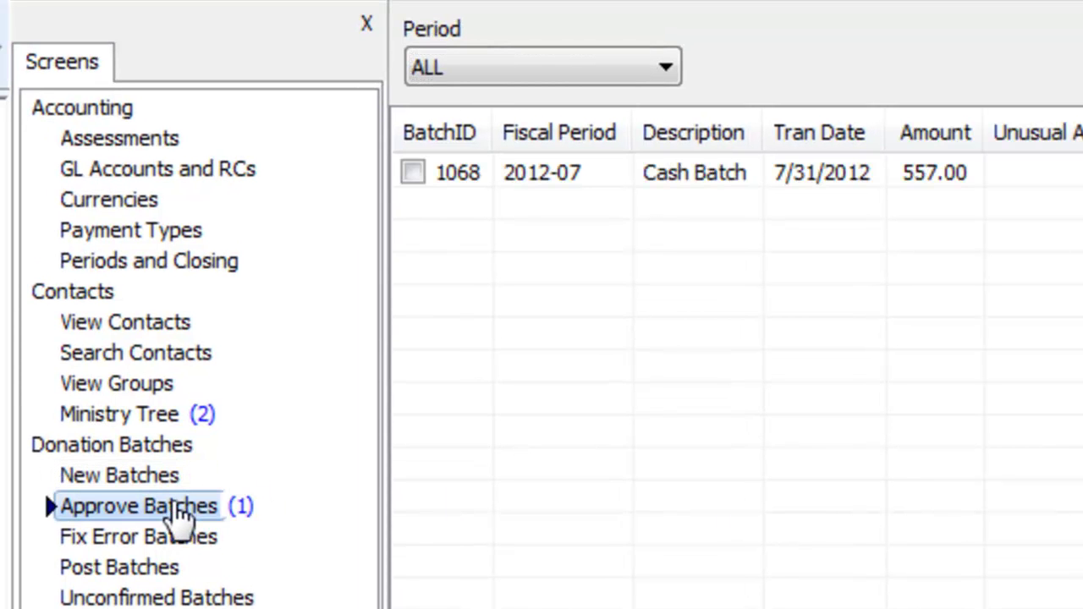